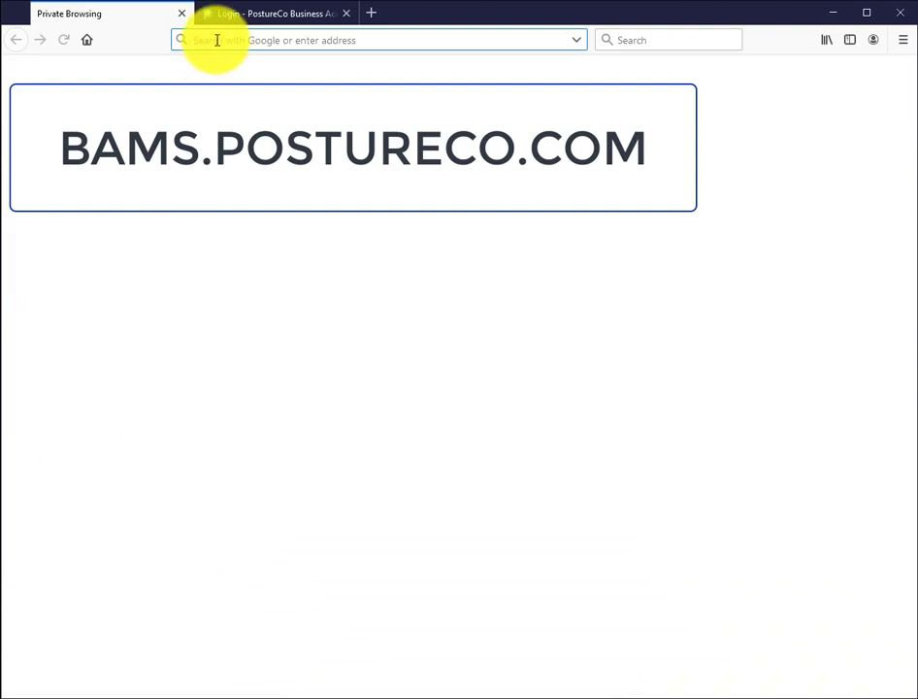
# Step: Go to bams.postureco.com in Firefox and dismiss the cookie notice
pyautogui.write('b')
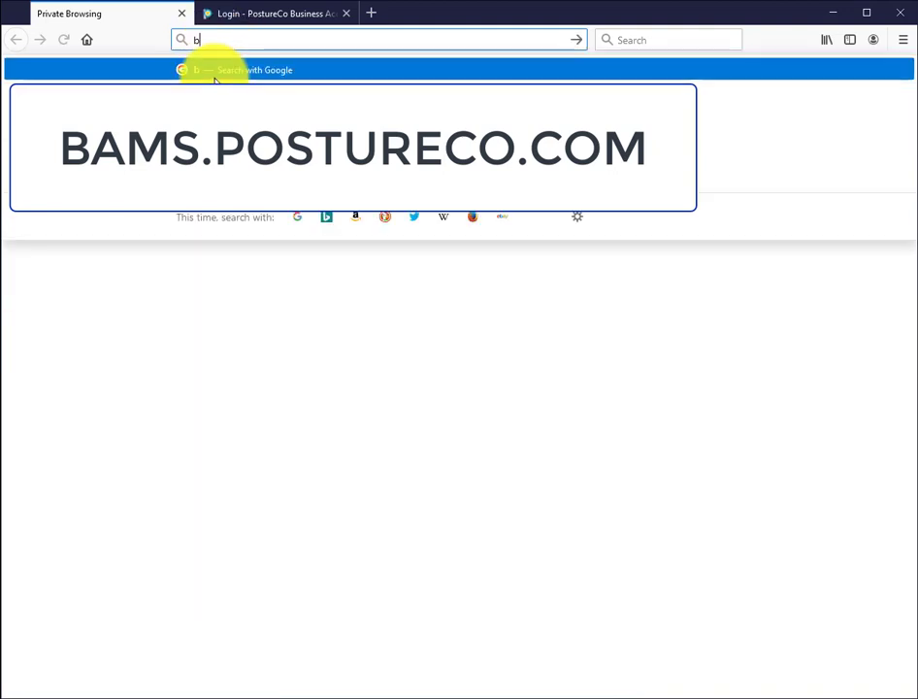
pyautogui.write('ams.postureco.com')
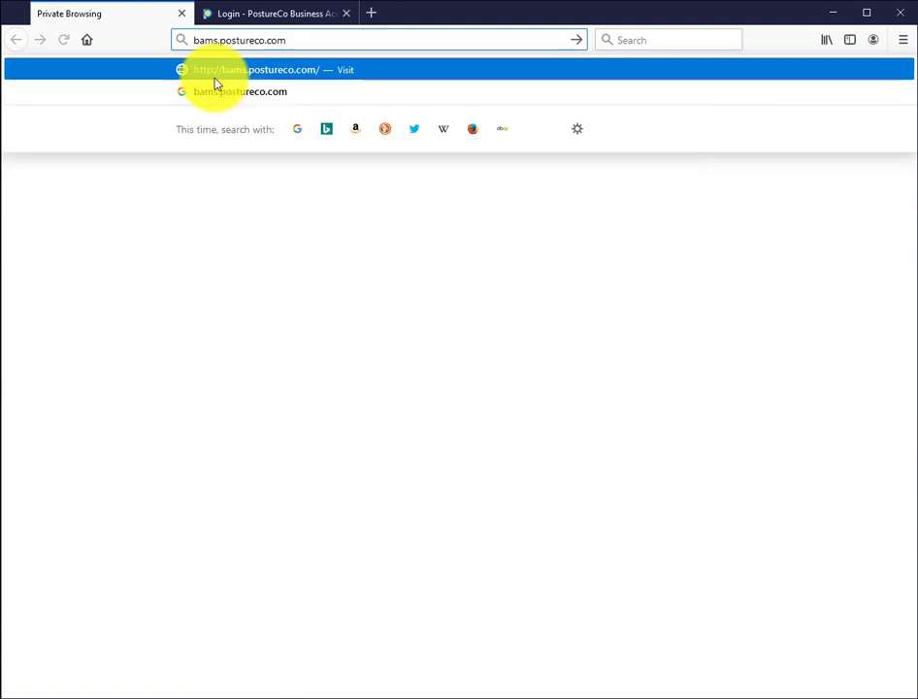
pyautogui.press('Return')
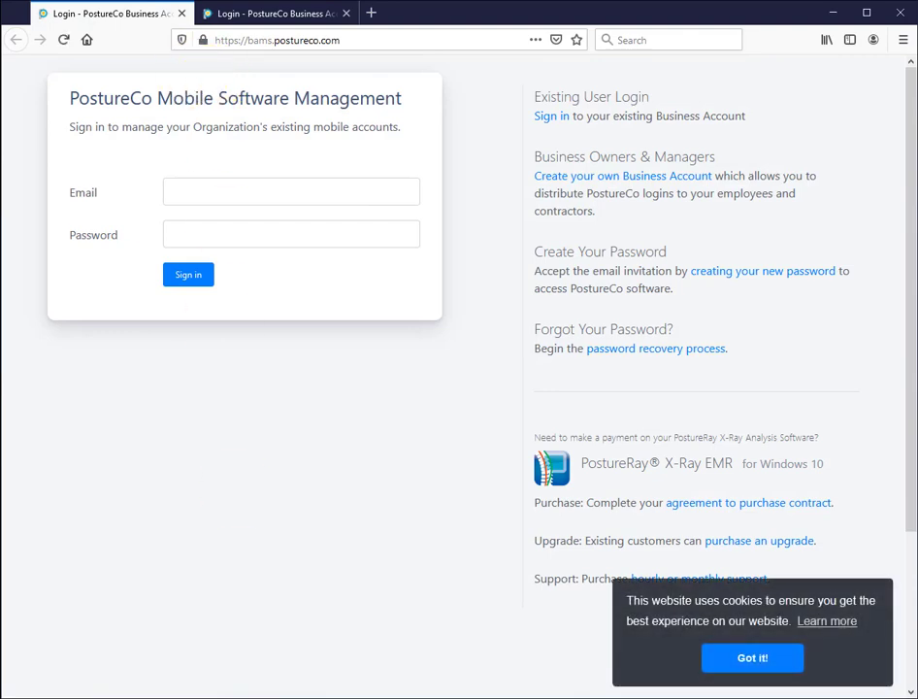
pyautogui.click(751, 660)
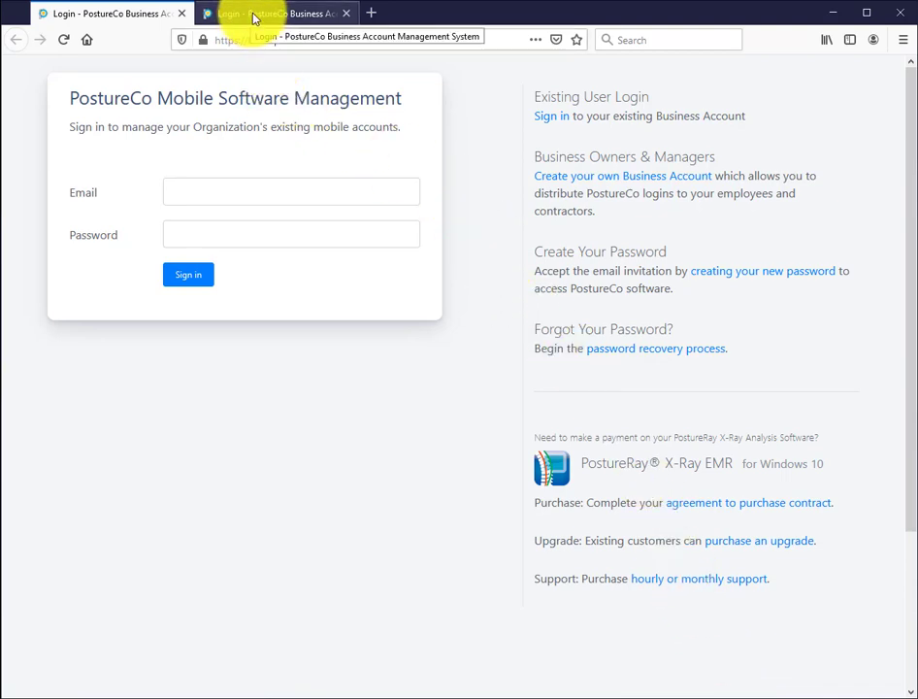
# Step: Sign in with the account password on the second PostureCo login tab
pyautogui.click(253, 16)
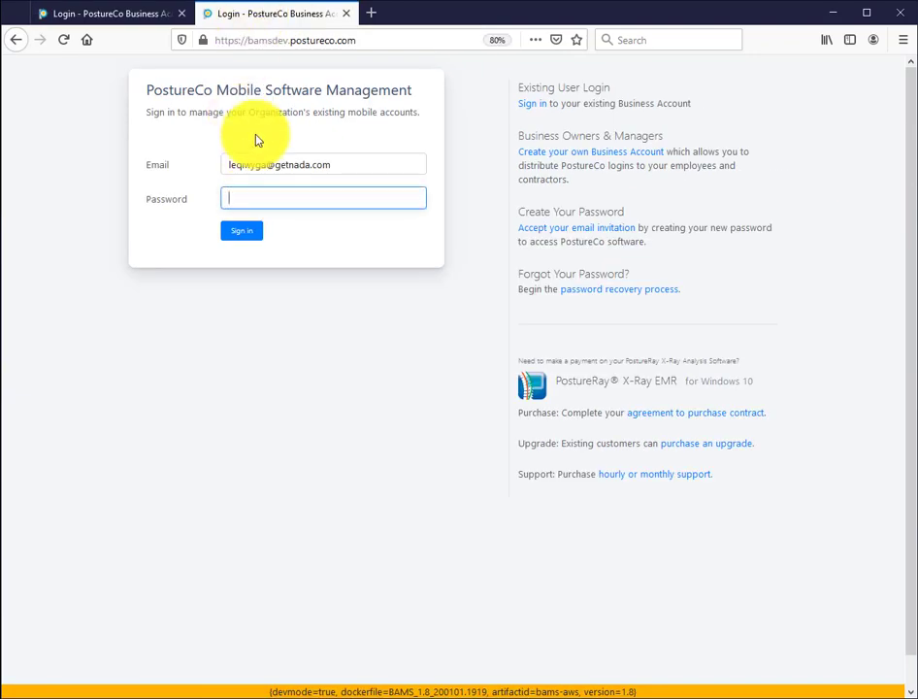
pyautogui.write('••••')
pyautogui.write('•••••')
pyautogui.click(241, 231)
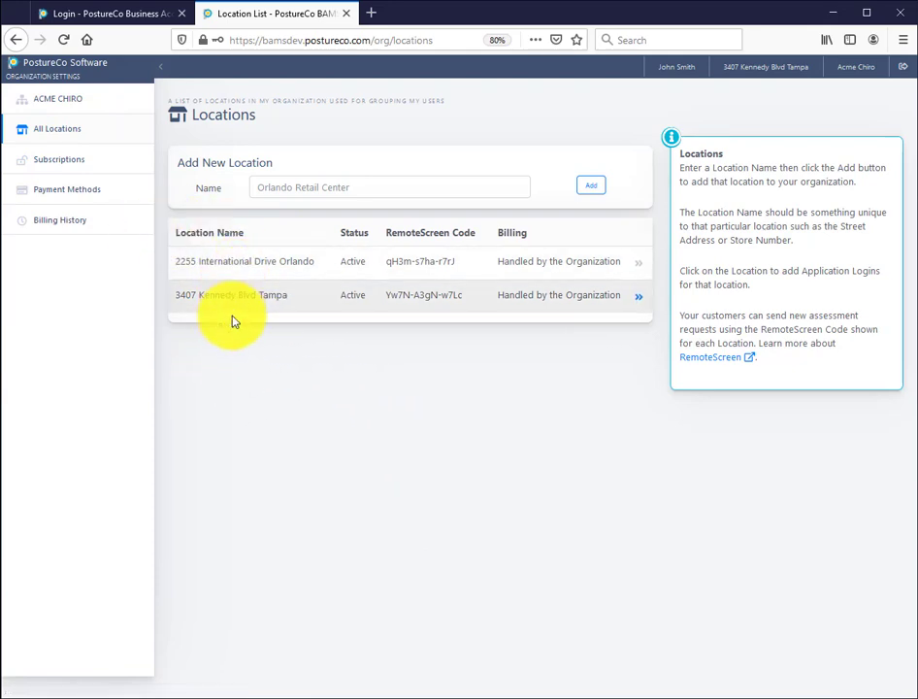
# Step: Append 'prac' to the organization name, making it Acme Chiropractic, and save it
pyautogui.click(51, 102)
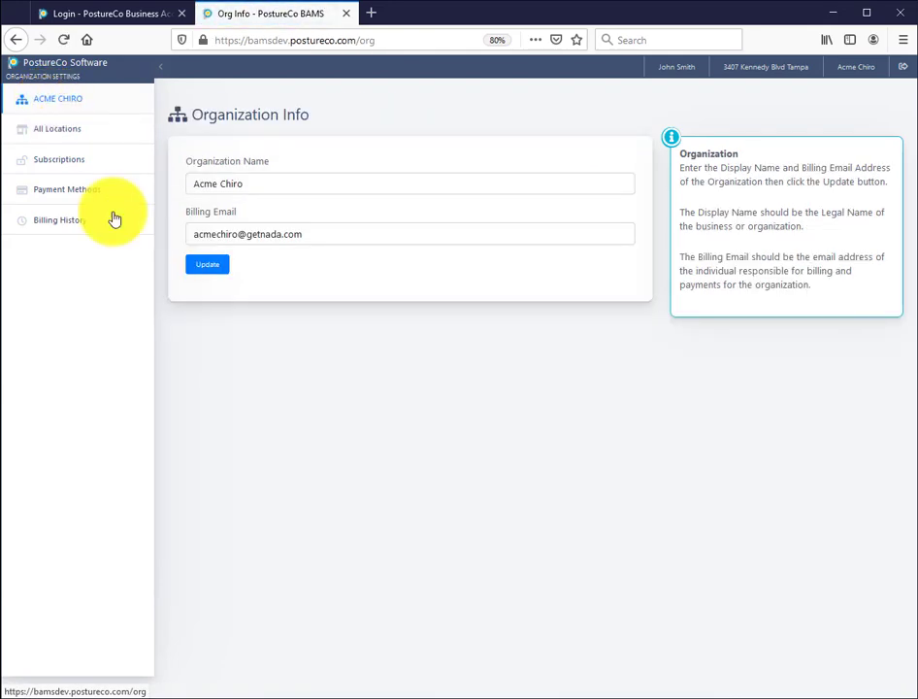
pyautogui.click(294, 190)
pyautogui.click(311, 238)
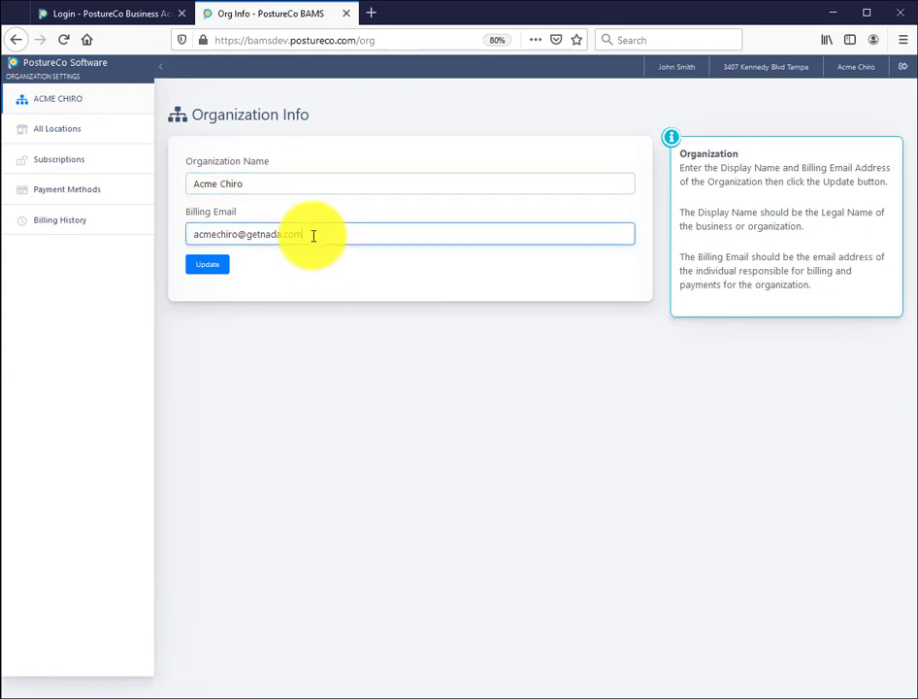
pyautogui.click(274, 186)
pyautogui.write('prac')
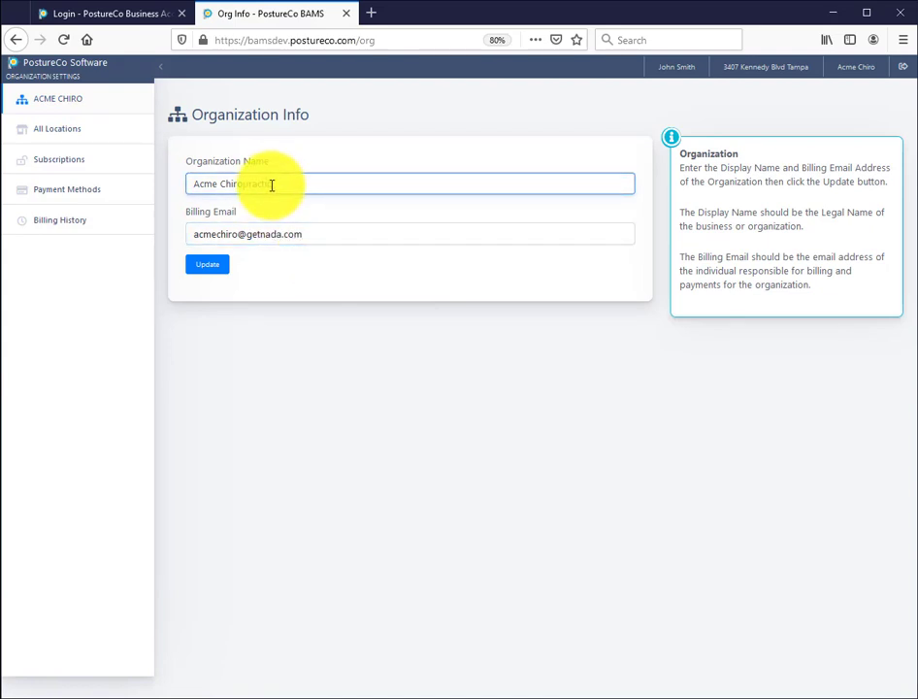
pyautogui.click(206, 269)
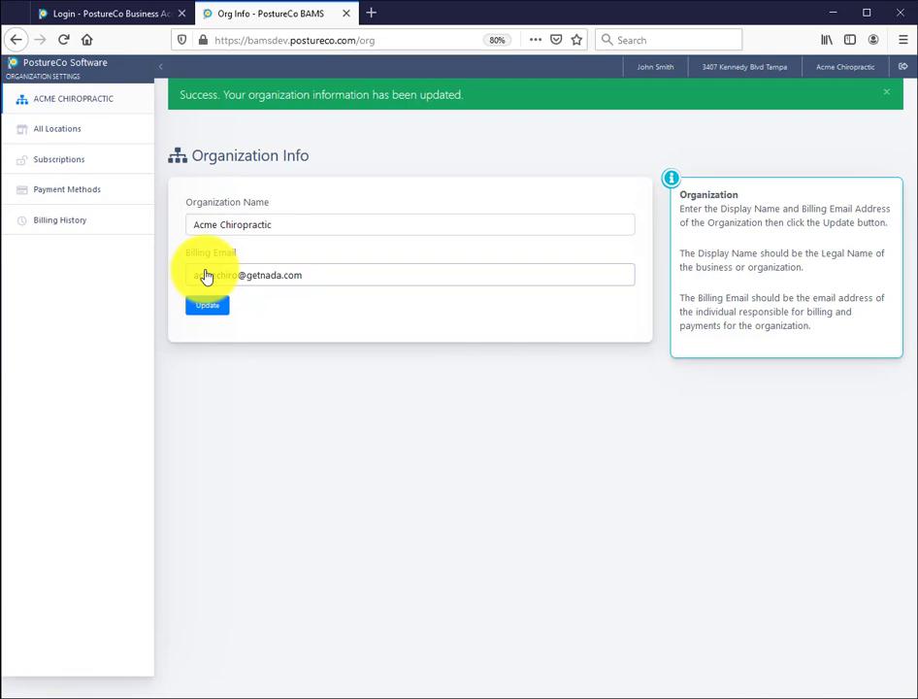
pyautogui.click(253, 275)
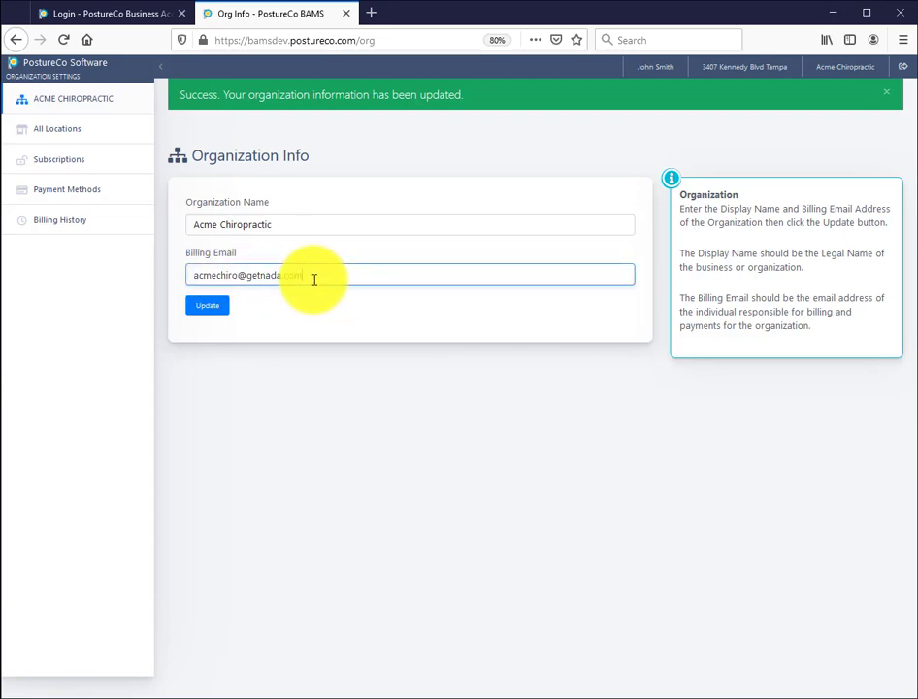
pyautogui.hotkey('ctrl', 'a')
pyautogui.click(214, 307)
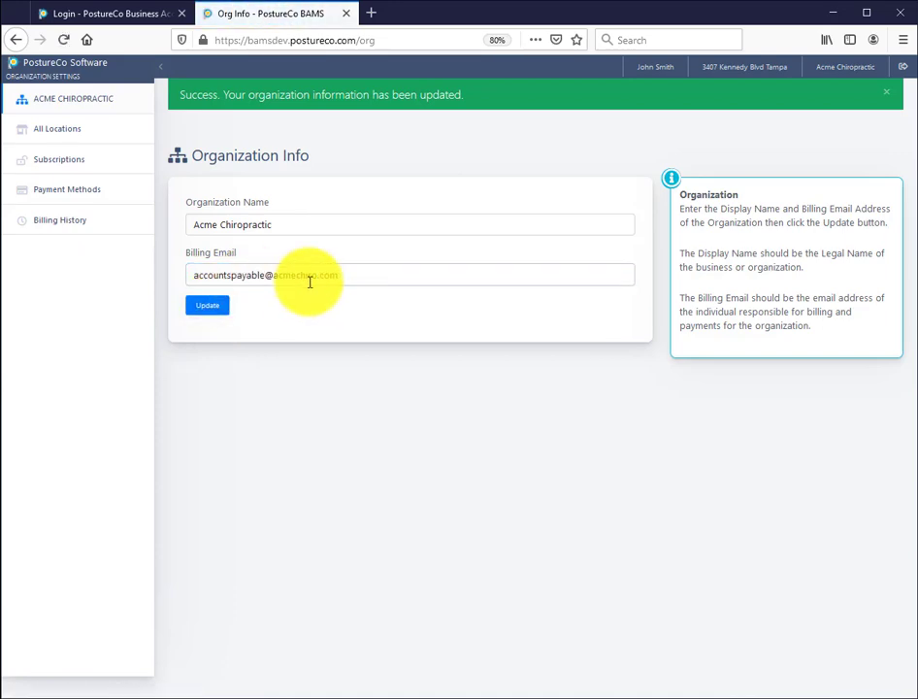
pyautogui.click(63, 133)
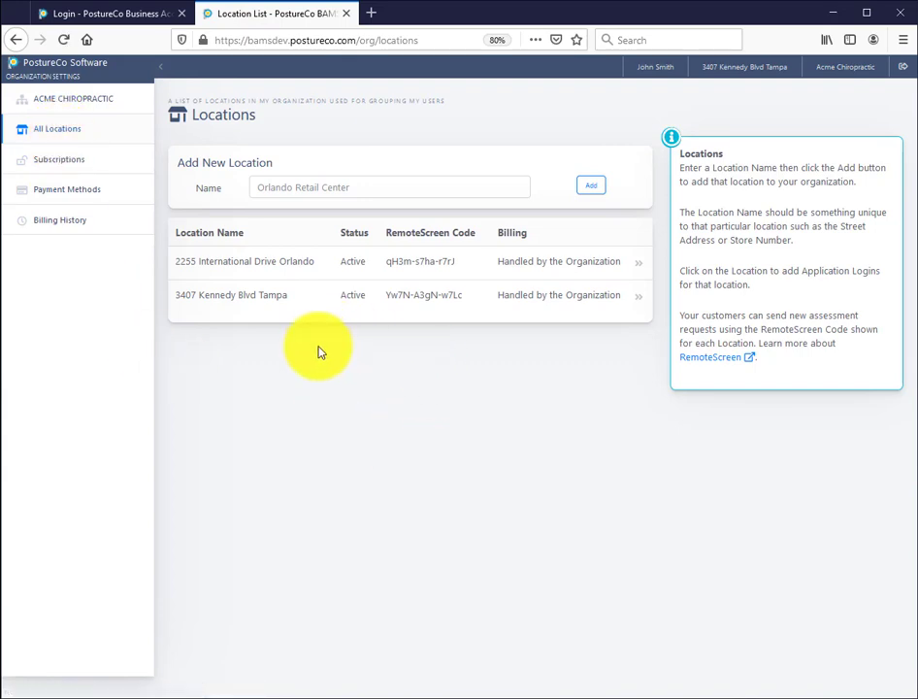
pyautogui.click(230, 305)
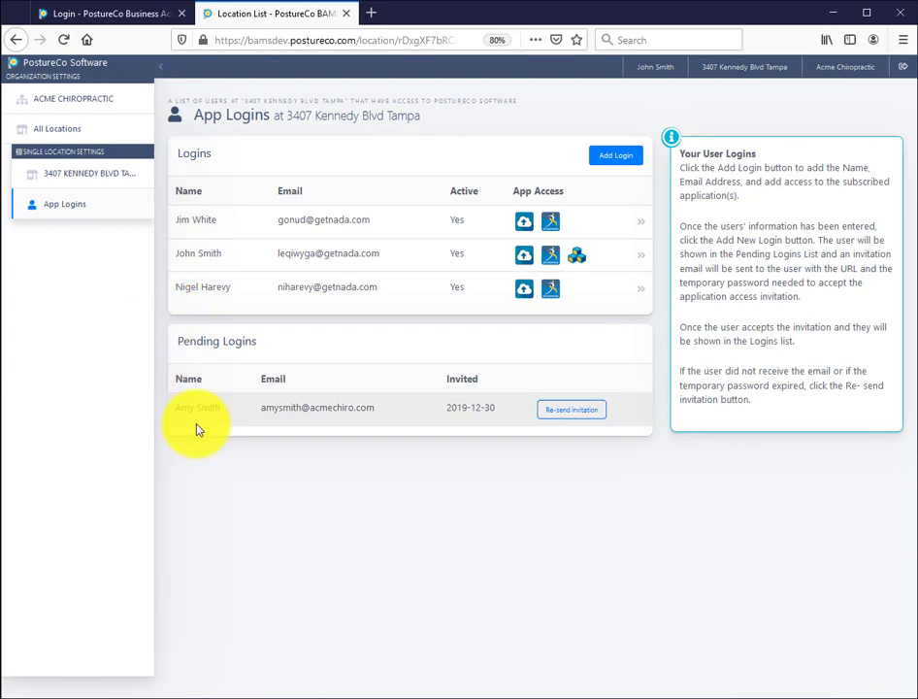
pyautogui.click(619, 165)
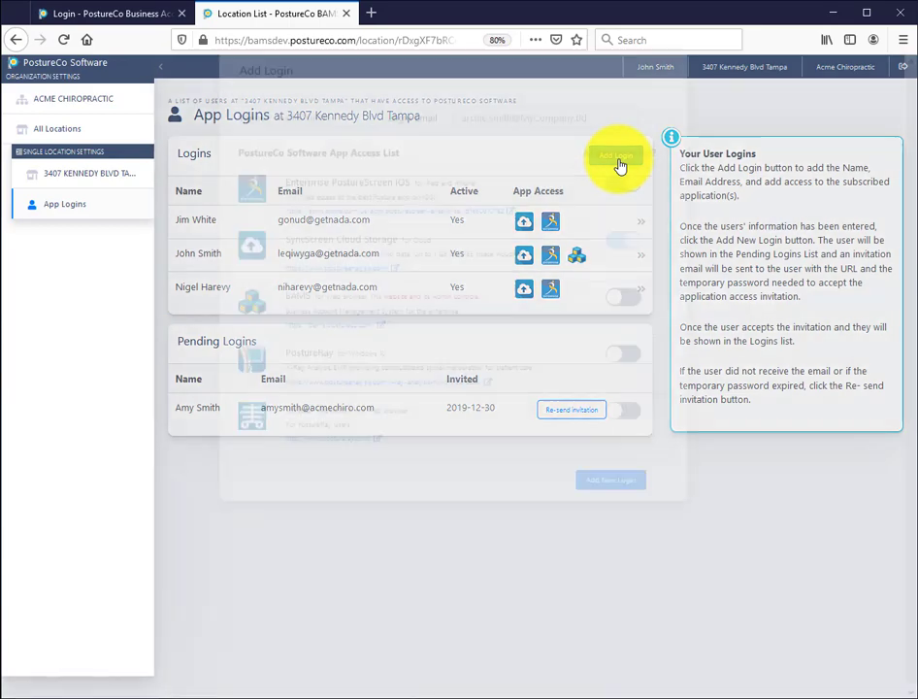
pyautogui.click(293, 218)
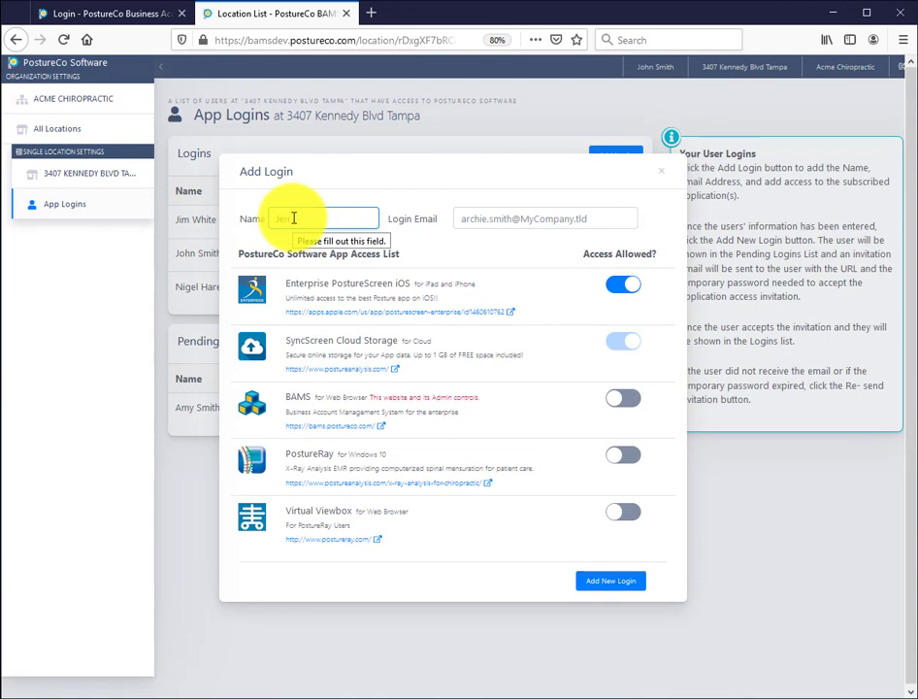
pyautogui.press('Tab')
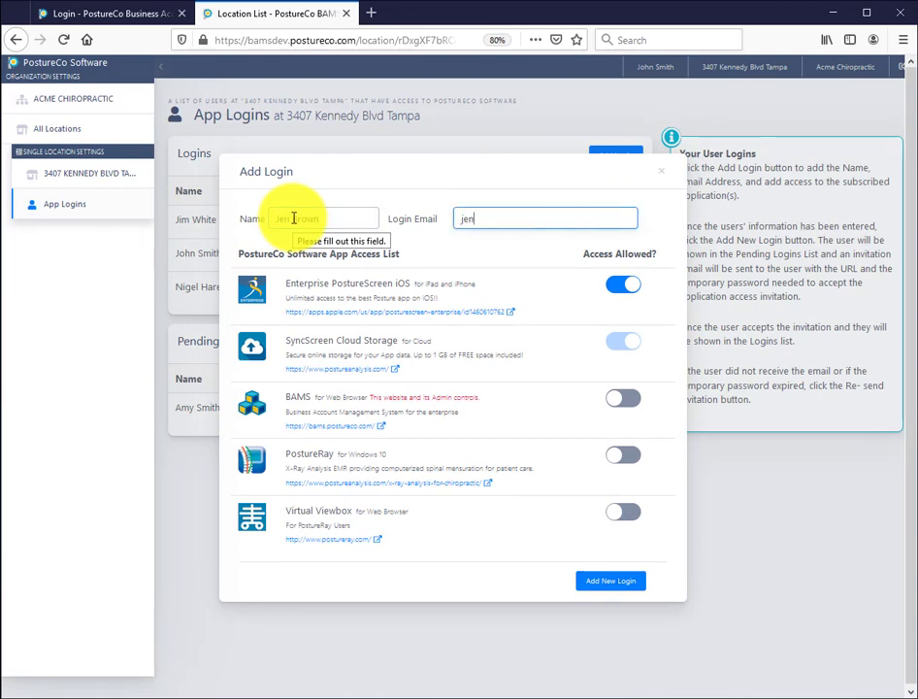
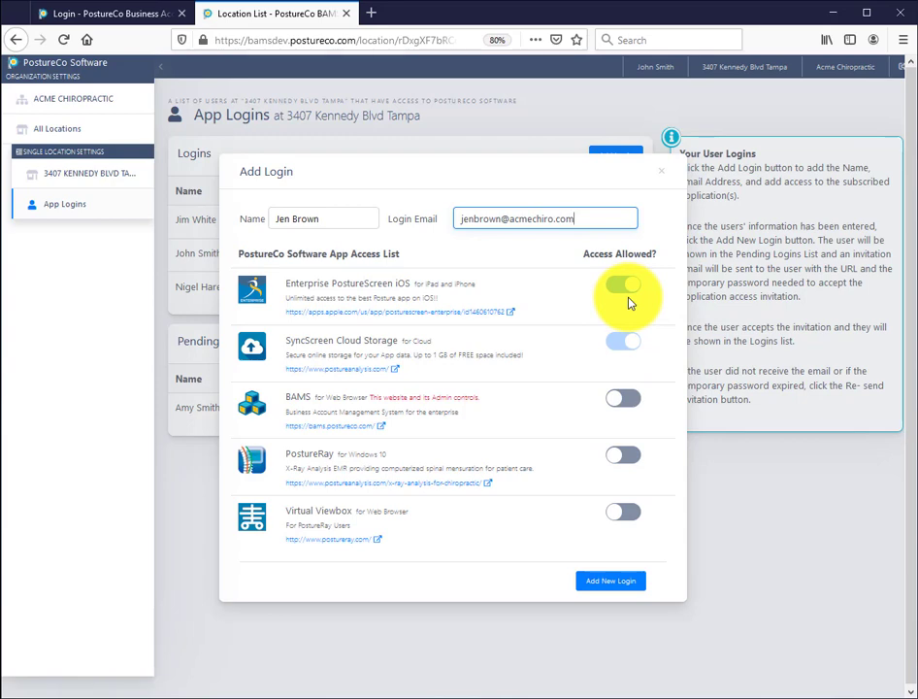
pyautogui.click(614, 582)
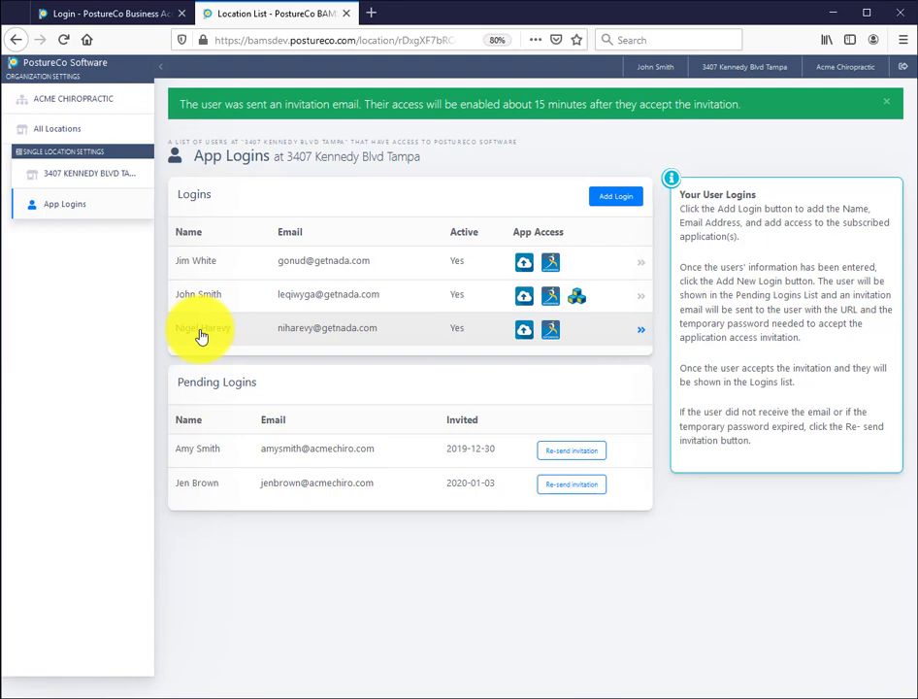
pyautogui.click(201, 335)
pyautogui.click(282, 231)
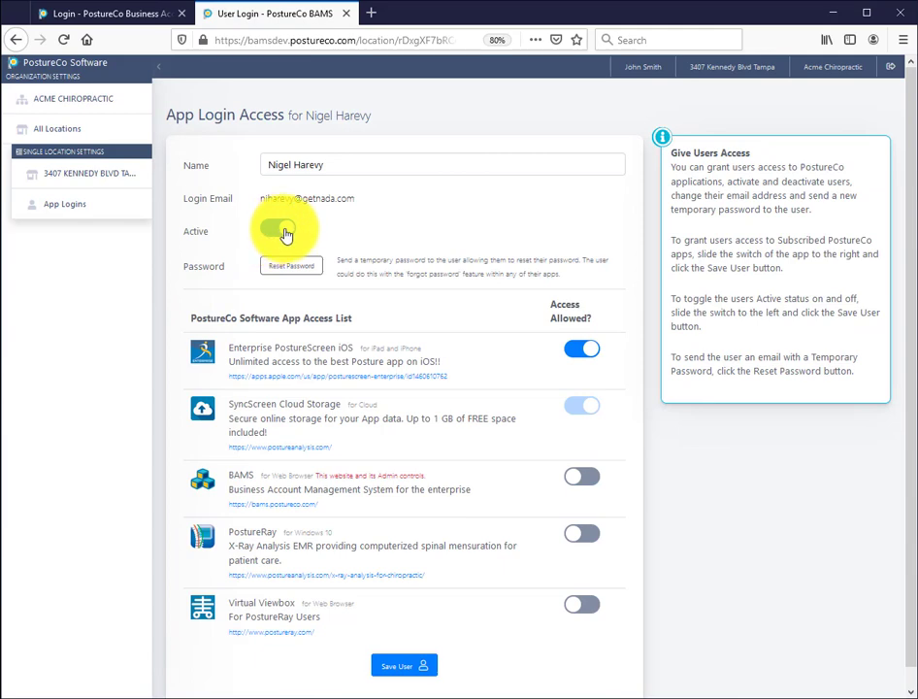
pyautogui.click(281, 230)
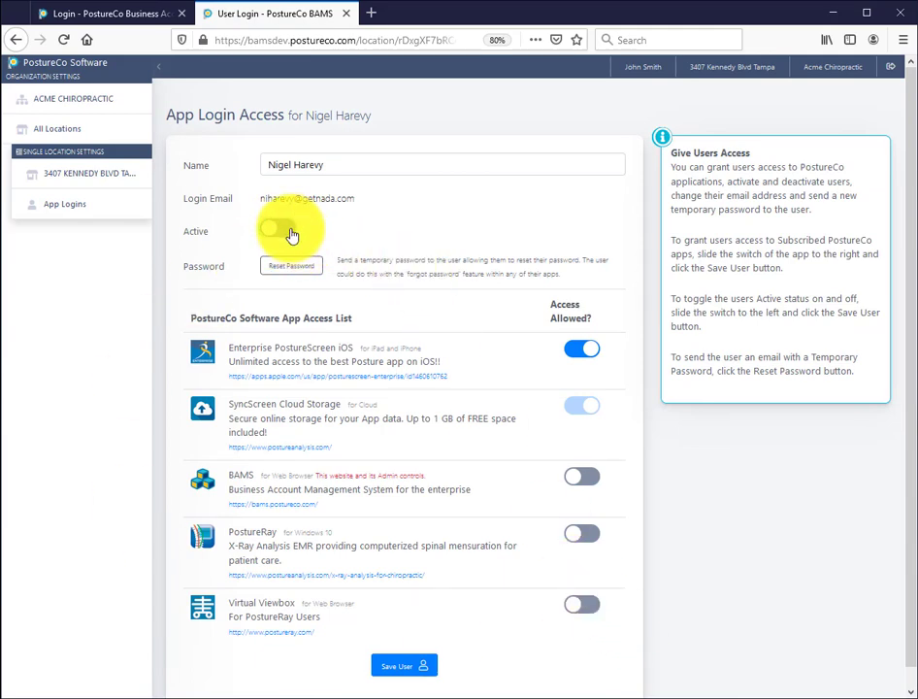
pyautogui.click(422, 669)
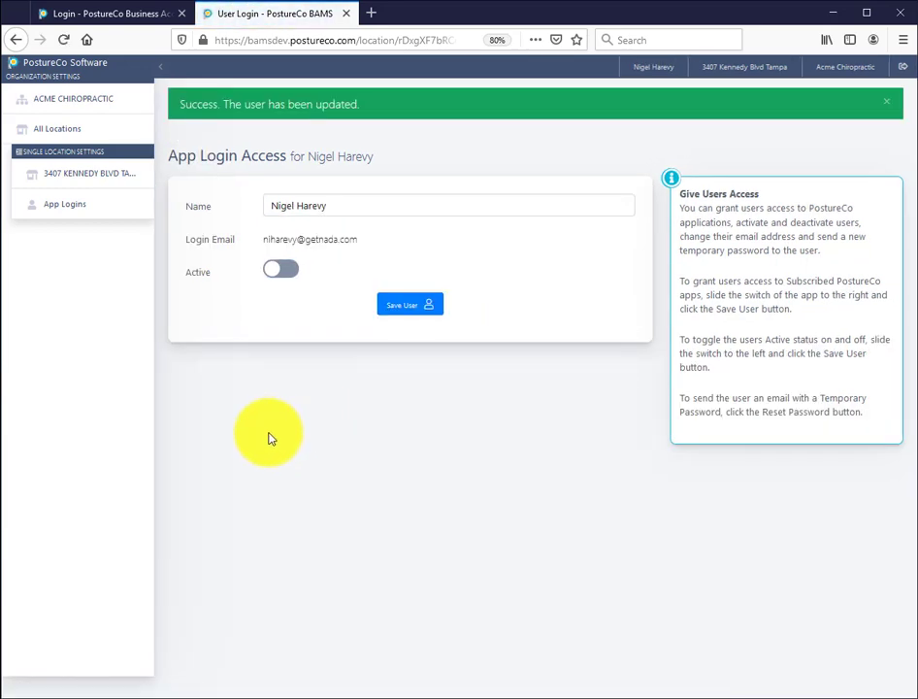
pyautogui.click(72, 208)
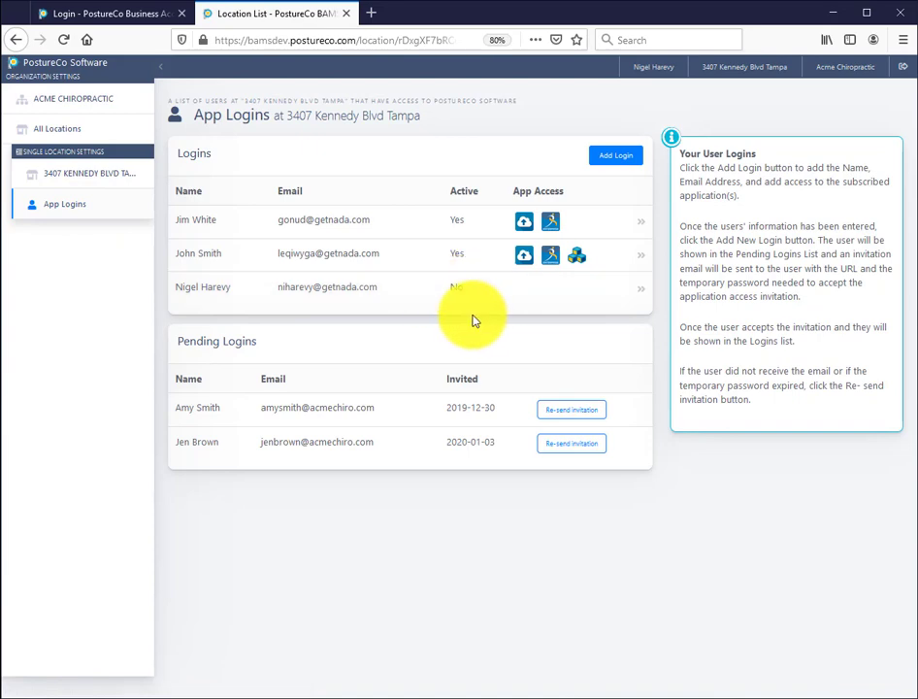
pyautogui.click(194, 228)
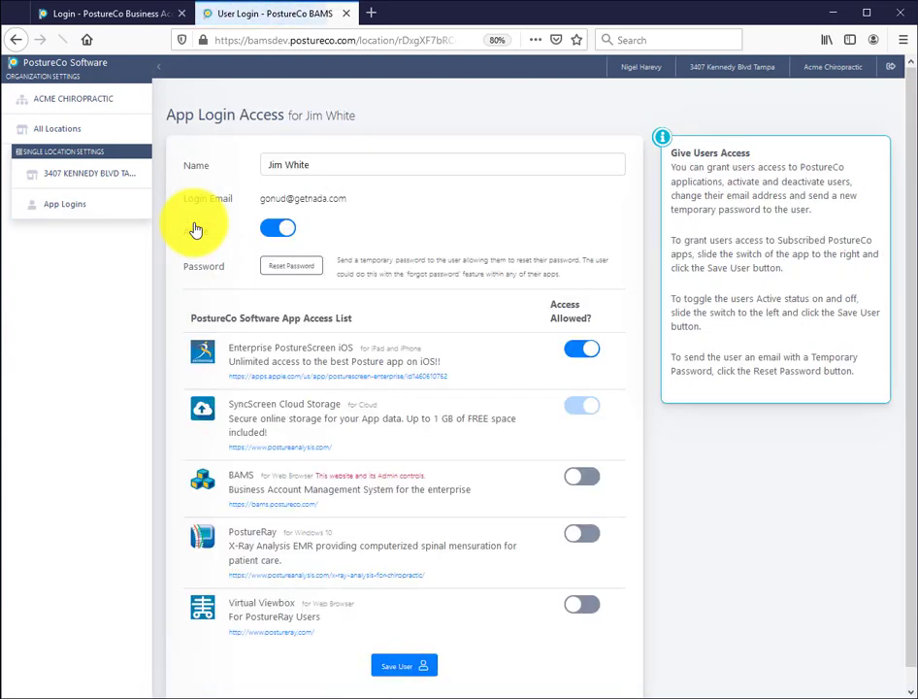
pyautogui.click(579, 479)
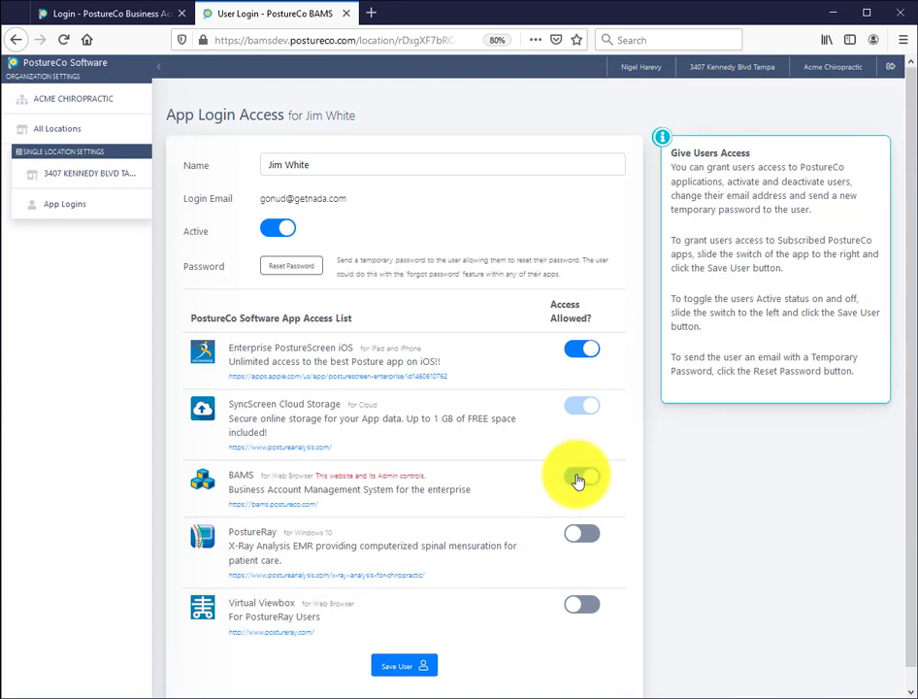
pyautogui.click(410, 670)
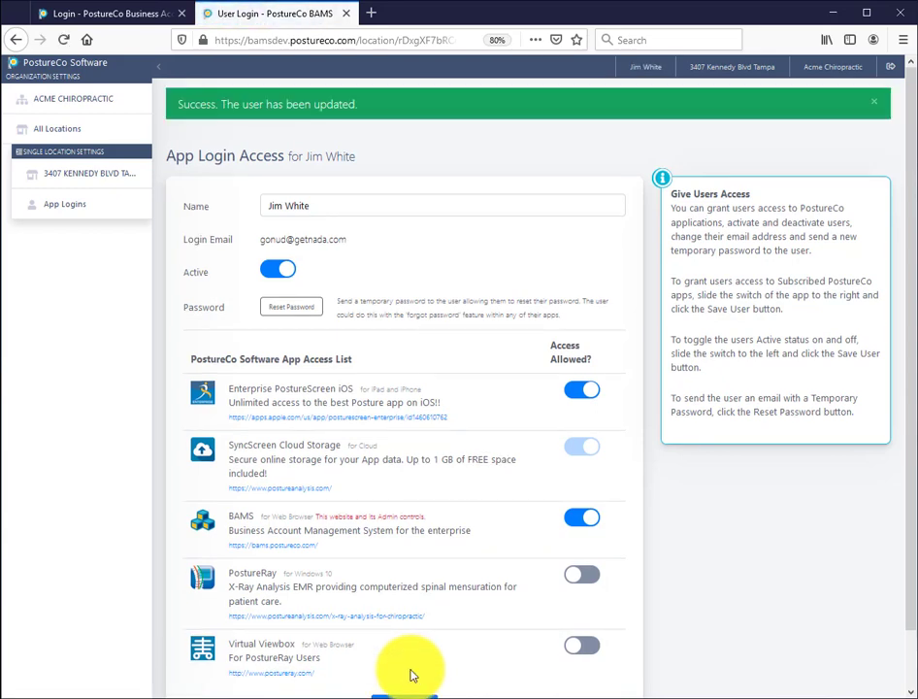
pyautogui.click(61, 207)
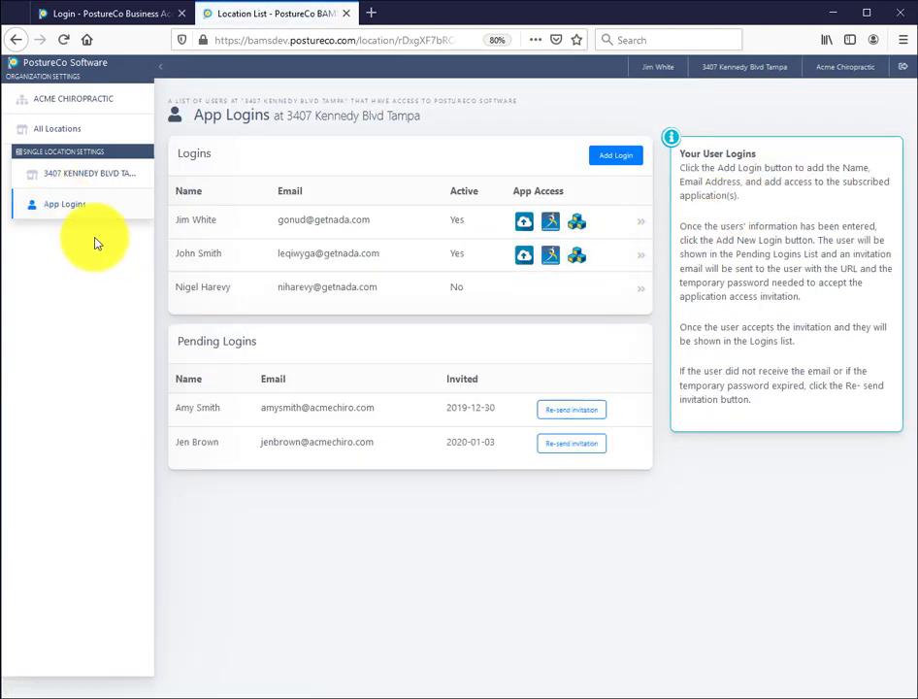
# Step: Add a location named Store #35 Miami from the All Locations list
pyautogui.click(94, 131)
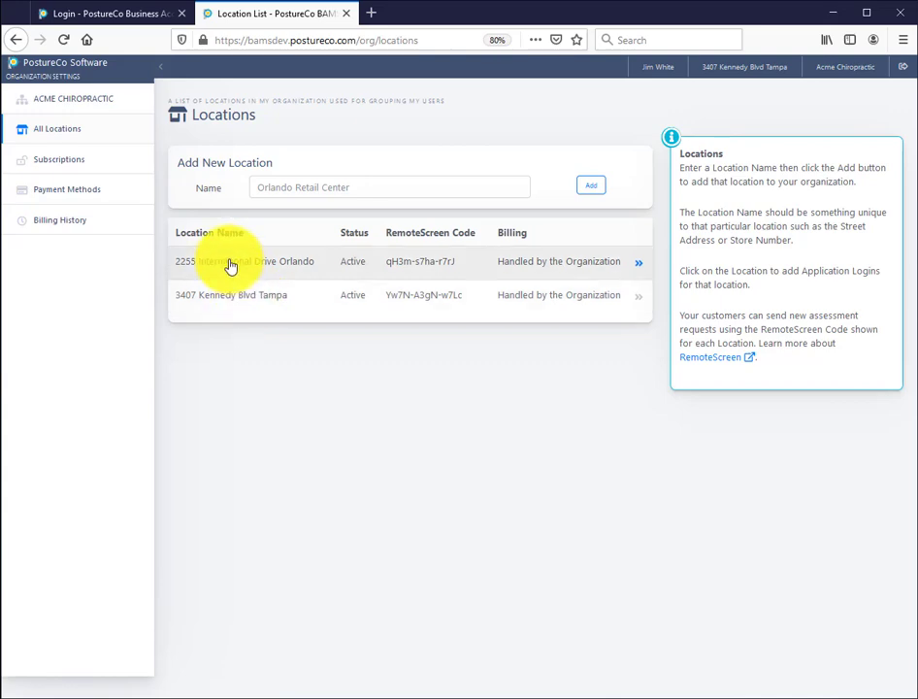
pyautogui.click(285, 191)
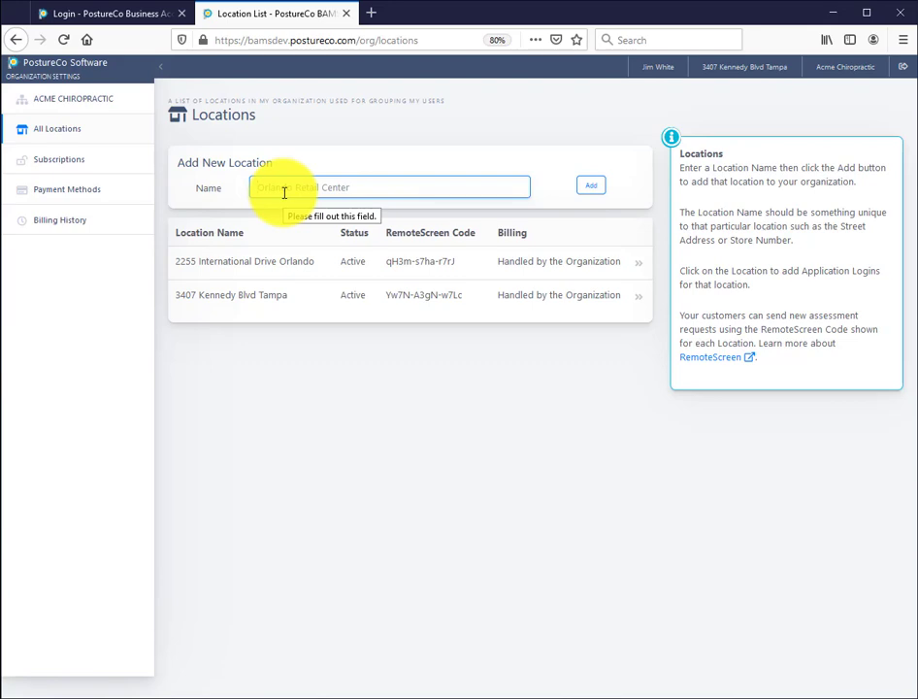
pyautogui.write('1')
pyautogui.write('tore')
pyautogui.write(' 5')
pyautogui.write('Miami')
pyautogui.click(592, 187)
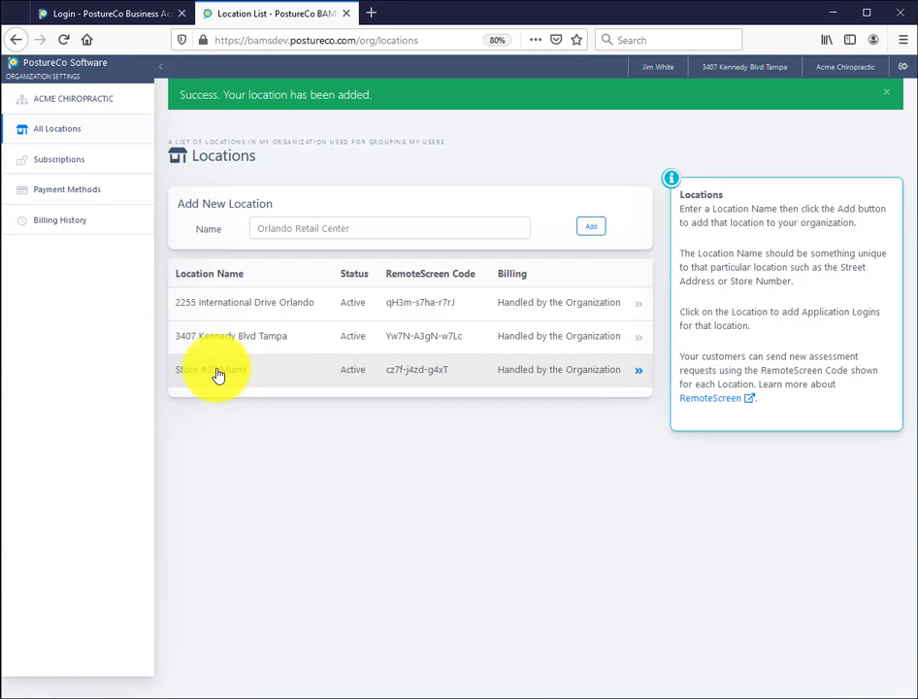
pyautogui.click(219, 373)
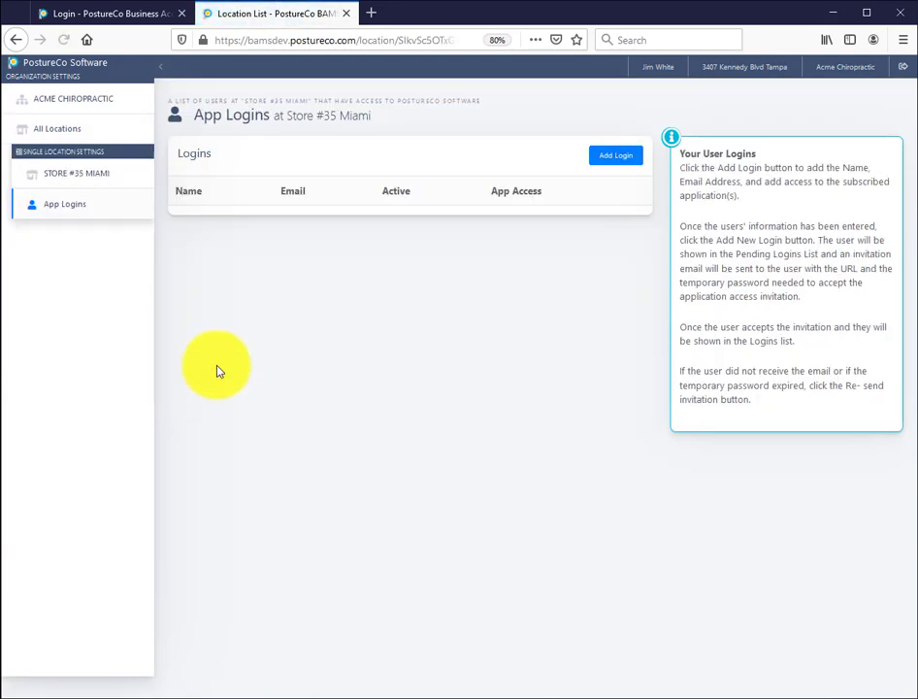
pyautogui.click(618, 161)
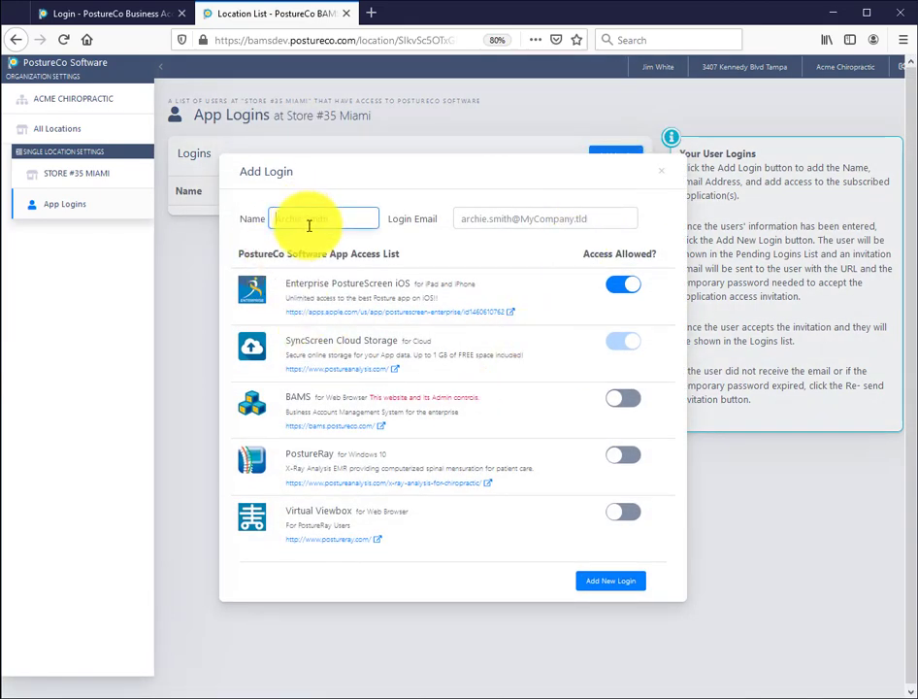
pyautogui.click(301, 216)
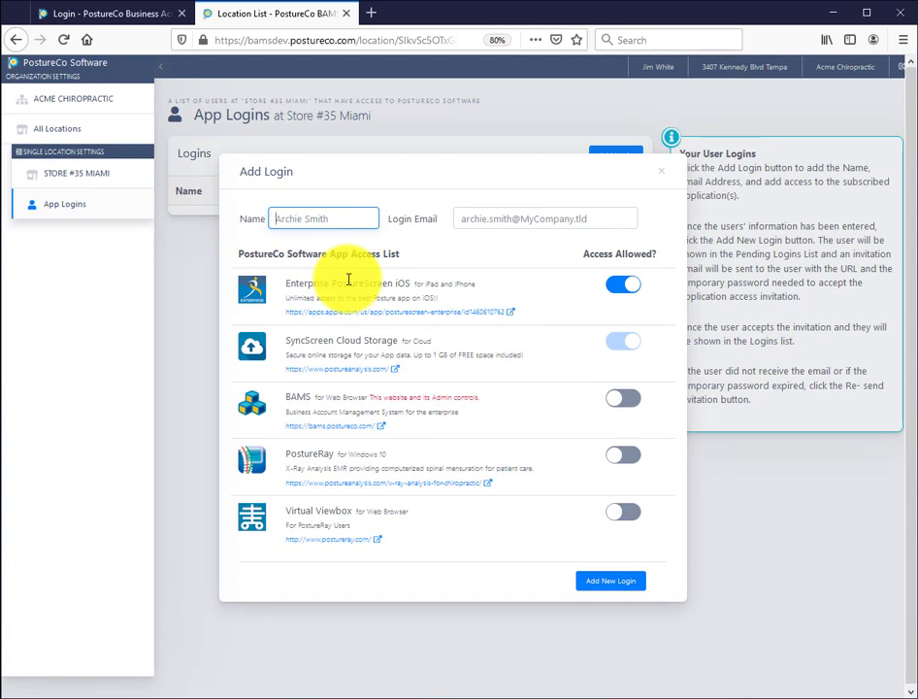
pyautogui.press('Tab')
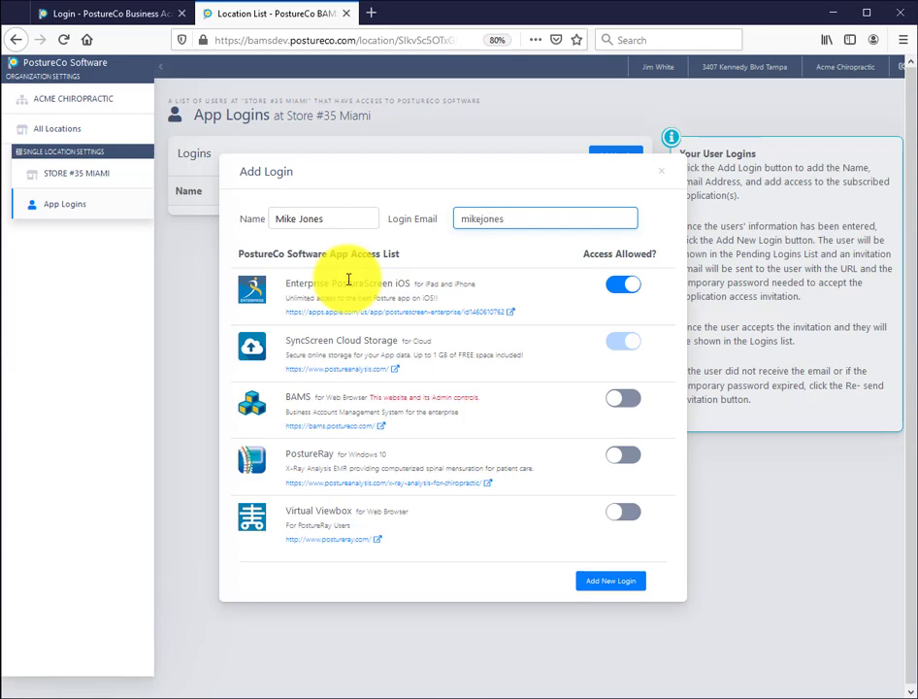
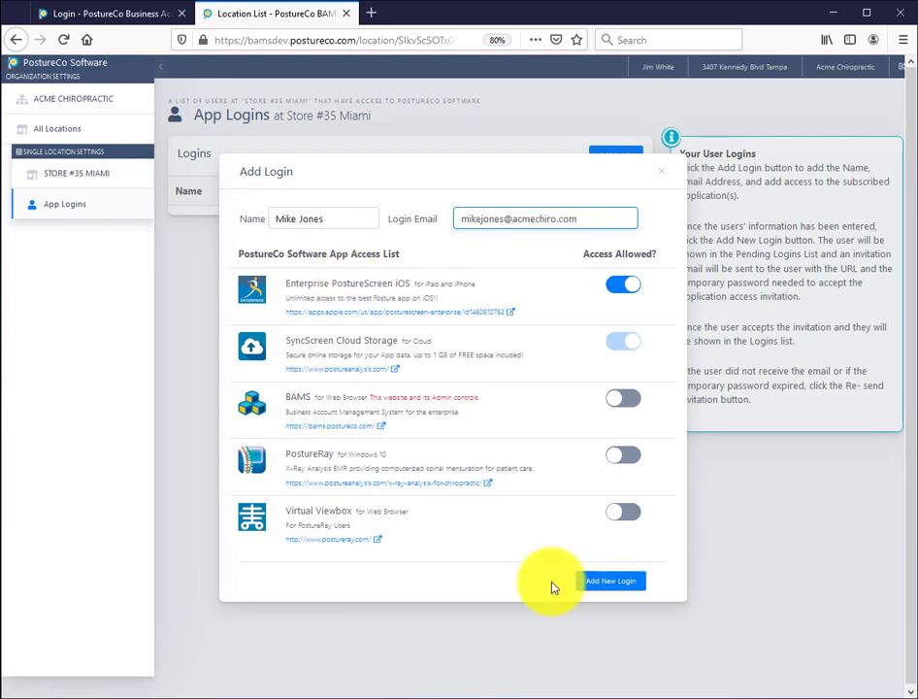
pyautogui.click(618, 401)
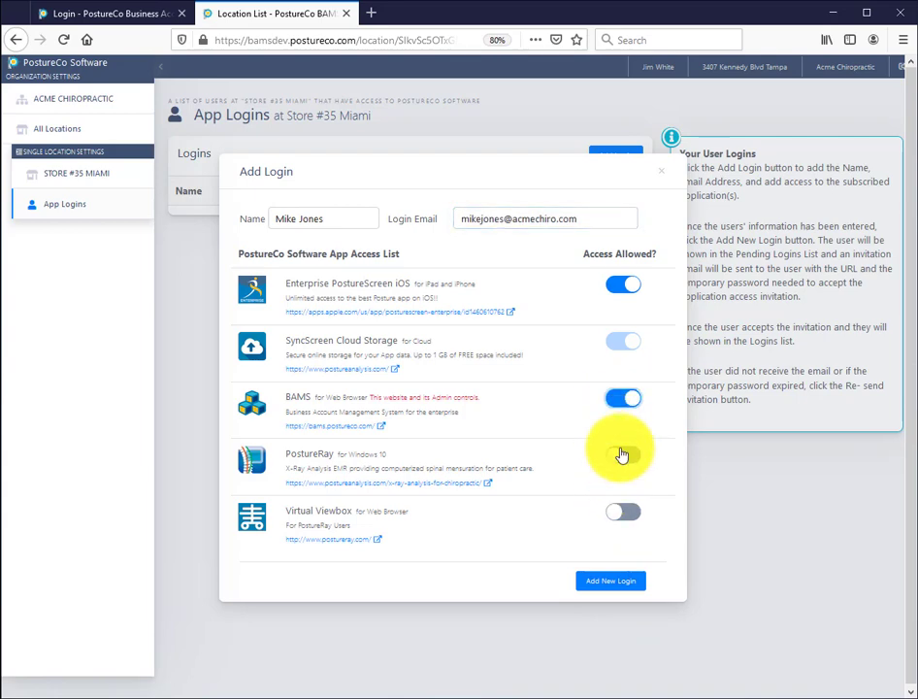
pyautogui.click(622, 455)
pyautogui.click(621, 514)
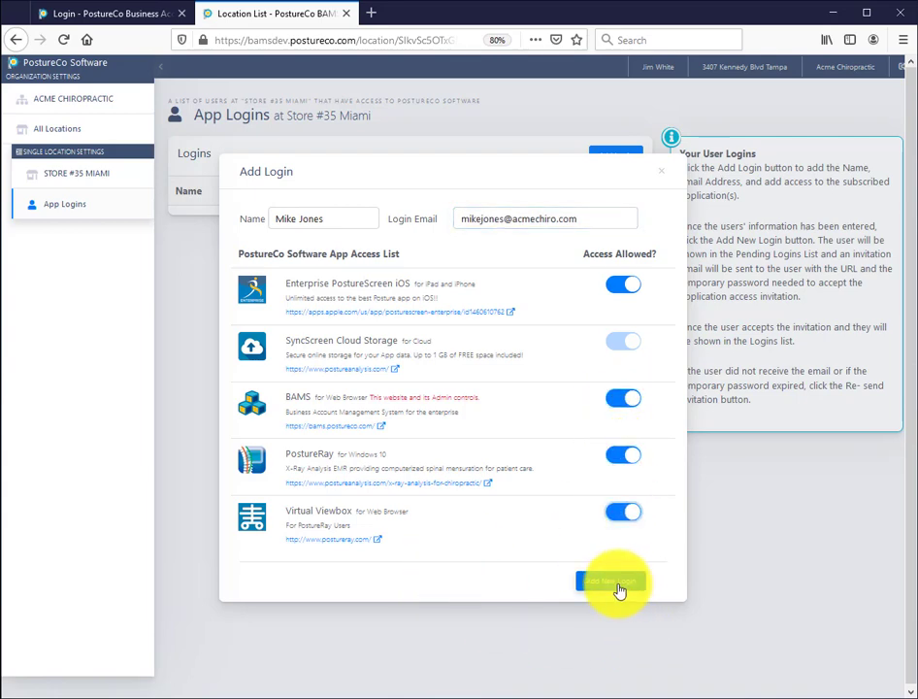
pyautogui.click(619, 582)
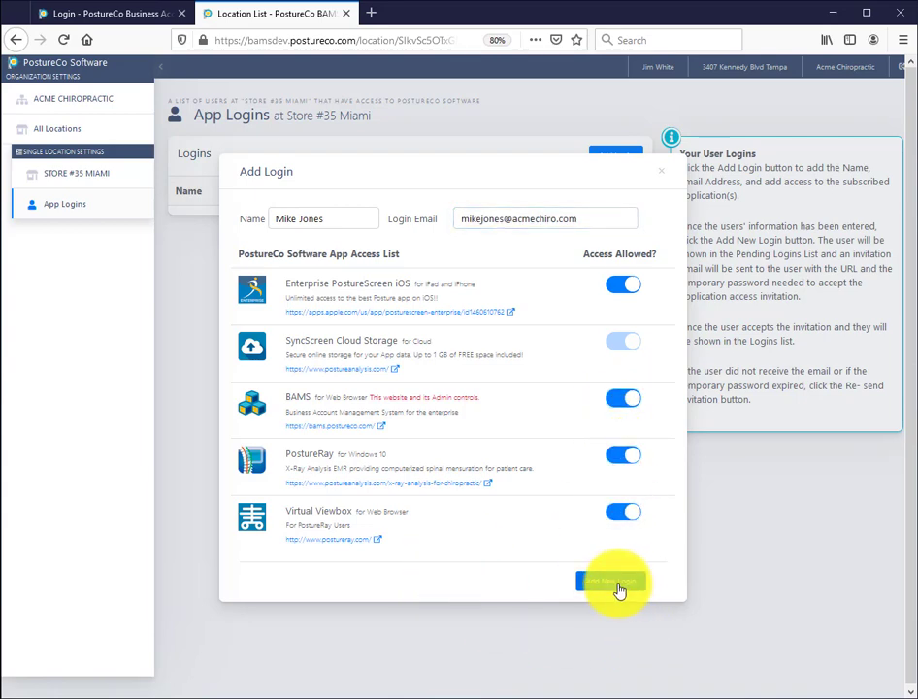